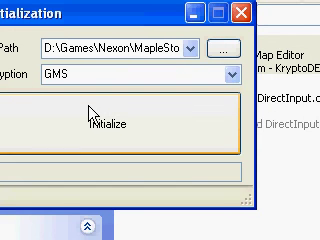
# - Initialize with the MapleStory path and GMS encryption, then load 100000001.img
pyautogui.click(92, 118)
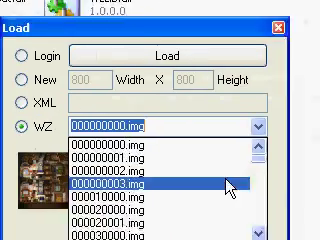
pyautogui.scroll(-3, 220, 170)
pyautogui.scroll(-3, 212, 174)
pyautogui.scroll(-3, 205, 175)
pyautogui.scroll(-2, 201, 175)
pyautogui.click(120, 105)
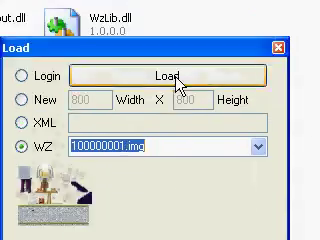
pyautogui.click(166, 76)
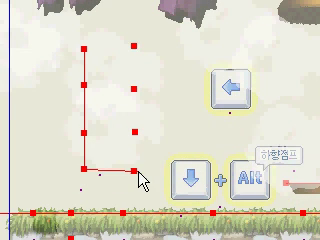
# - Extend the footholds upward, close the rectangle, and link the top-left point to the right-middle point
pyautogui.click(137, 172)
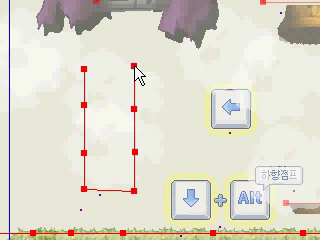
pyautogui.click(84, 69)
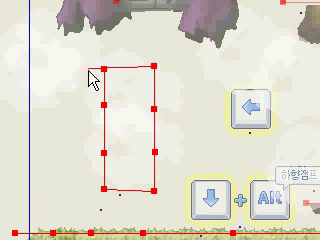
pyautogui.click(155, 110)
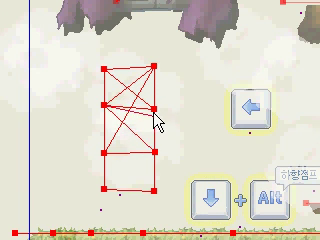
pyautogui.scroll(-1, 152, 115)
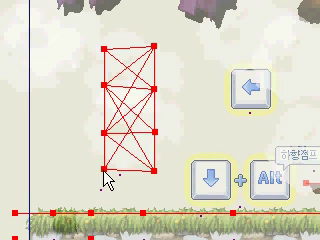
pyautogui.scroll(1, 157, 143)
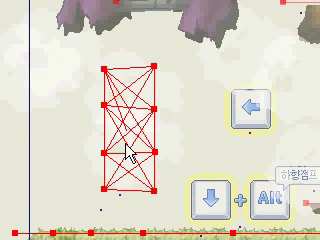
pyautogui.scroll(-1, 128, 163)
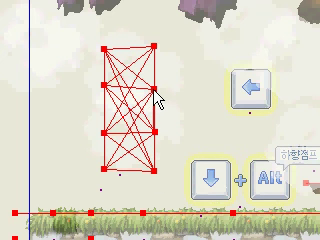
pyautogui.scroll(1, 156, 96)
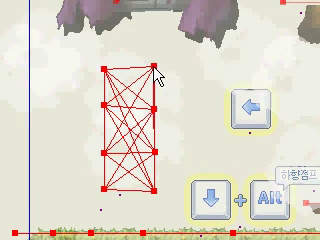
pyautogui.scroll(-1, 112, 181)
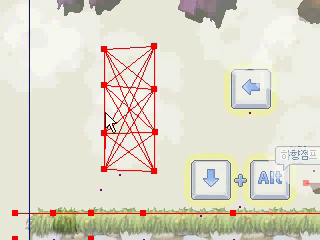
pyautogui.scroll(1, 112, 78)
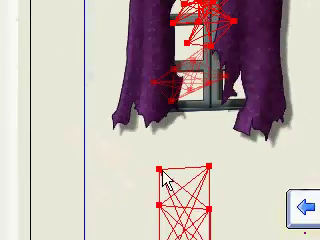
# - Drag the foothold cluster past the grass and stone wall to just below the waterfall pipe
pyautogui.moveTo(160, 72); pyautogui.dragTo(225, 182)
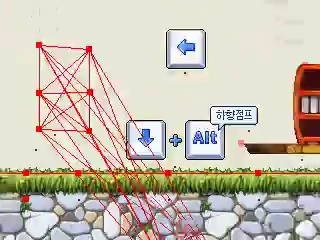
pyautogui.moveTo(130, 28); pyautogui.dragTo(200, 175)
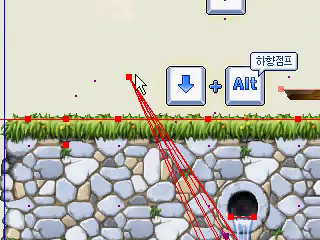
pyautogui.moveTo(130, 78); pyautogui.dragTo(226, 170)
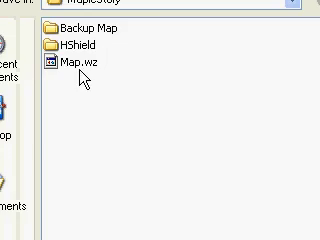
# - Select the game's Map.wz as the WZ save path for map 100000001
pyautogui.click(78, 62)
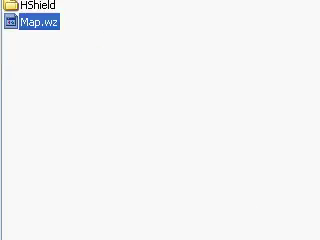
pyautogui.click(273, 162)
pyautogui.click(20, 163)
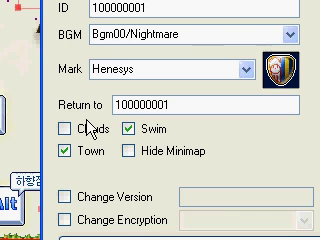
pyautogui.scroll(1, 112, 105)
pyautogui.scroll(1, 138, 88)
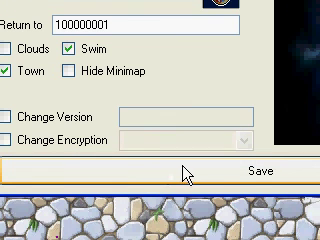
# - Save map 100000001 over the existing copy, continuing past the .NET exception
pyautogui.click(215, 168)
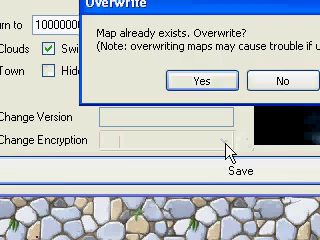
pyautogui.click(202, 81)
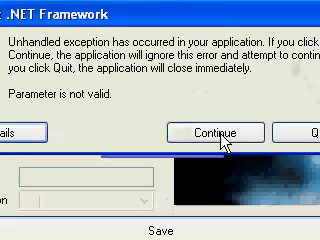
pyautogui.click(222, 138)
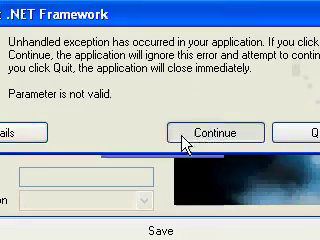